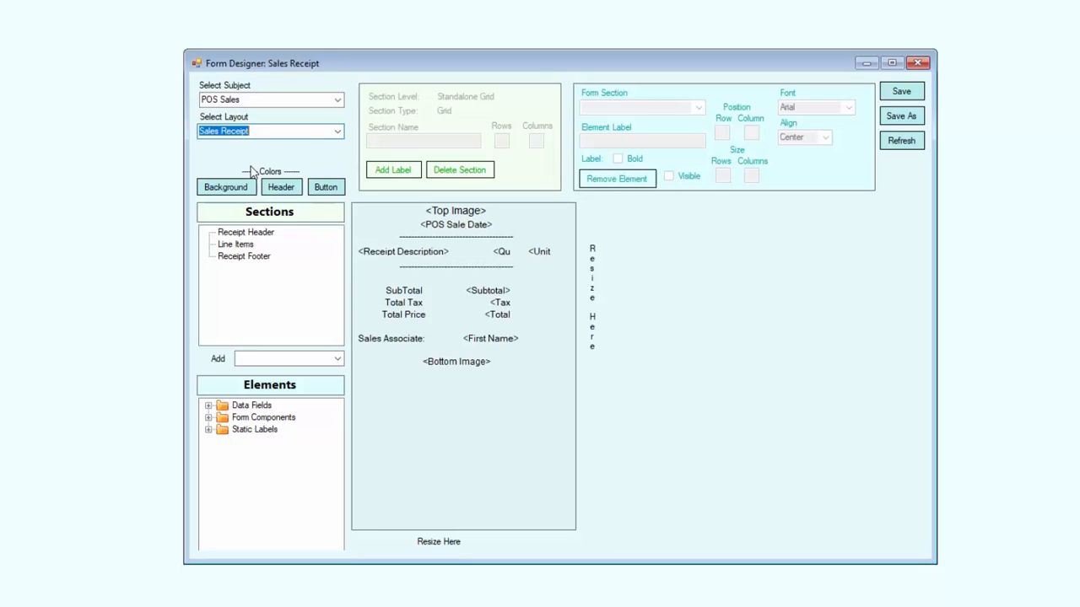
# - Review the Receipt Header section and its Top Image element, including its form component entry, size and position
pyautogui.click(262, 236)
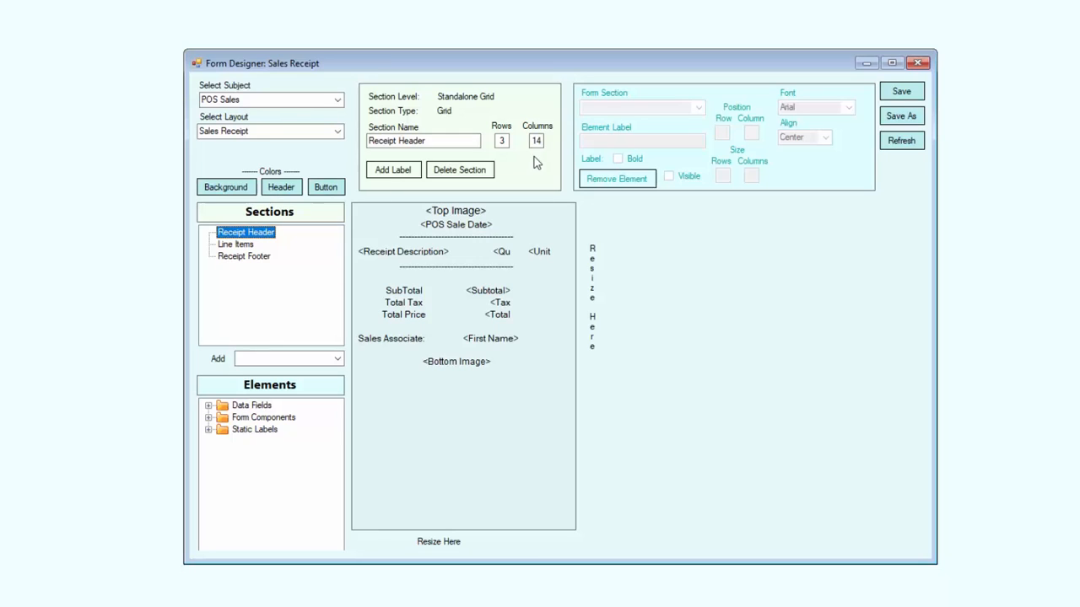
pyautogui.click(475, 215)
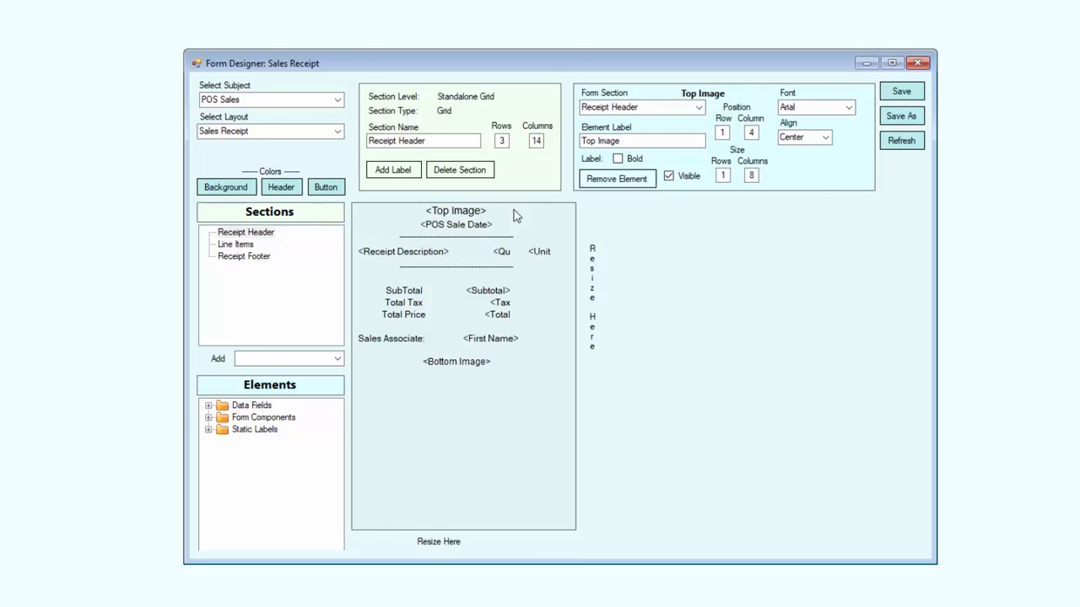
pyautogui.click(209, 418)
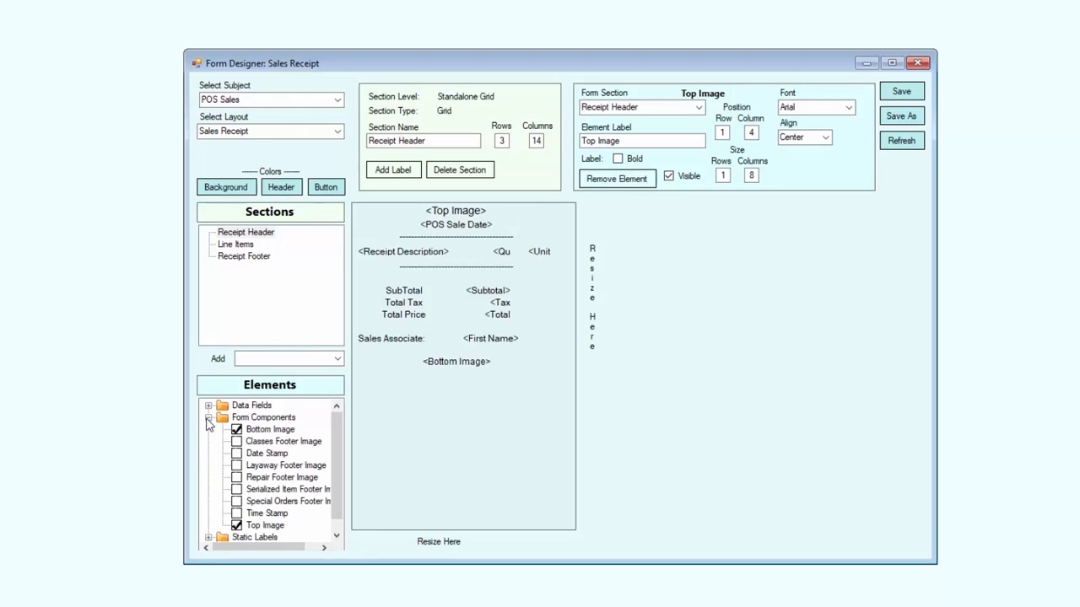
pyautogui.click(269, 526)
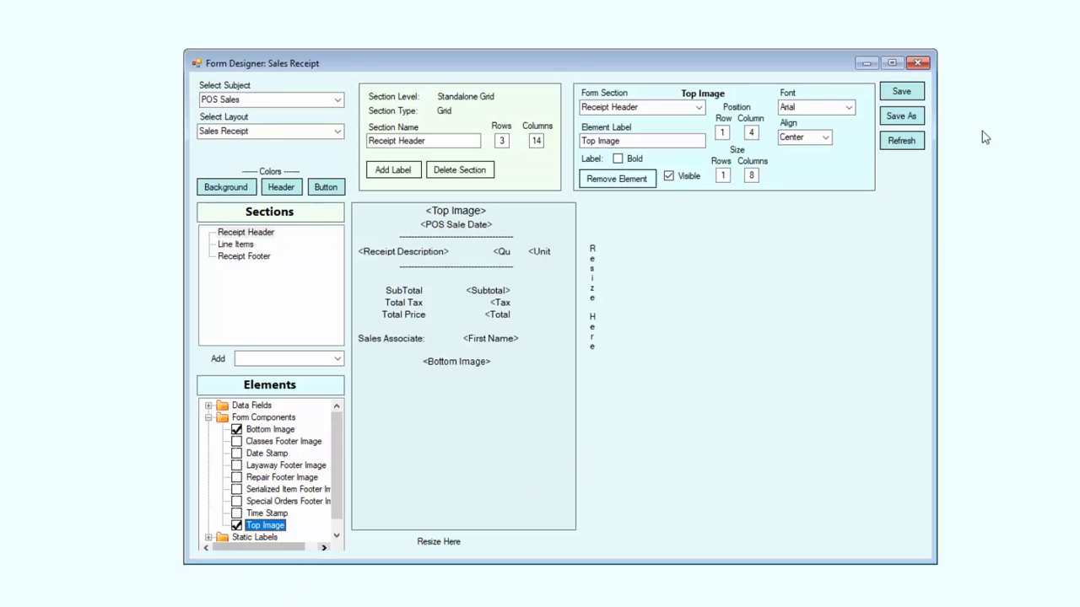
pyautogui.doubleClick(750, 175)
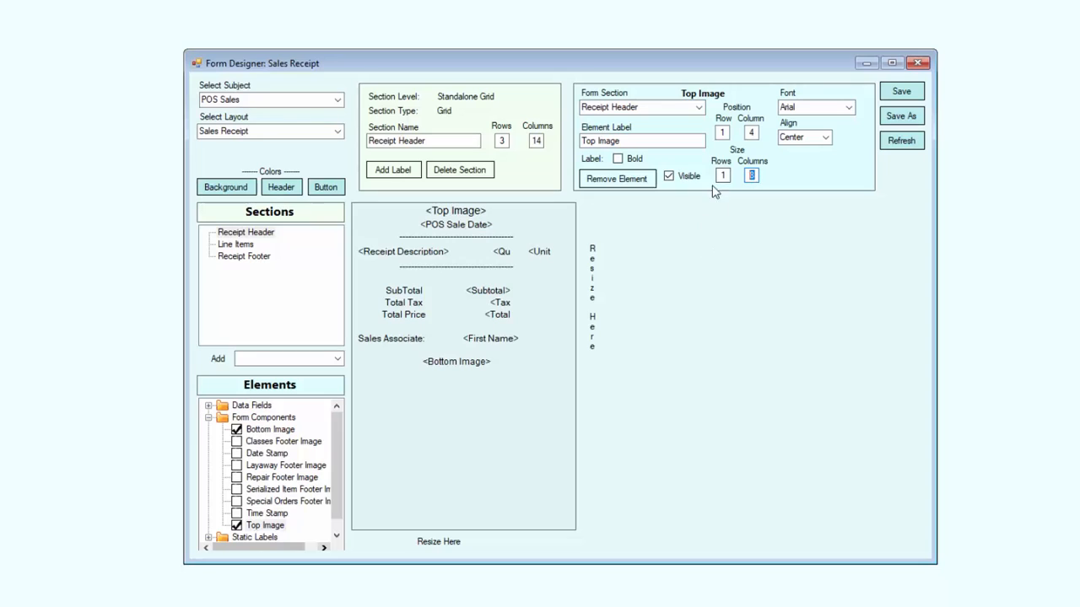
pyautogui.click(721, 175)
pyautogui.doubleClick(751, 132)
pyautogui.click(721, 133)
# - Review the POS Sale Date element's properties and font choices, along with the separator line beneath it in the receipt header
pyautogui.click(472, 228)
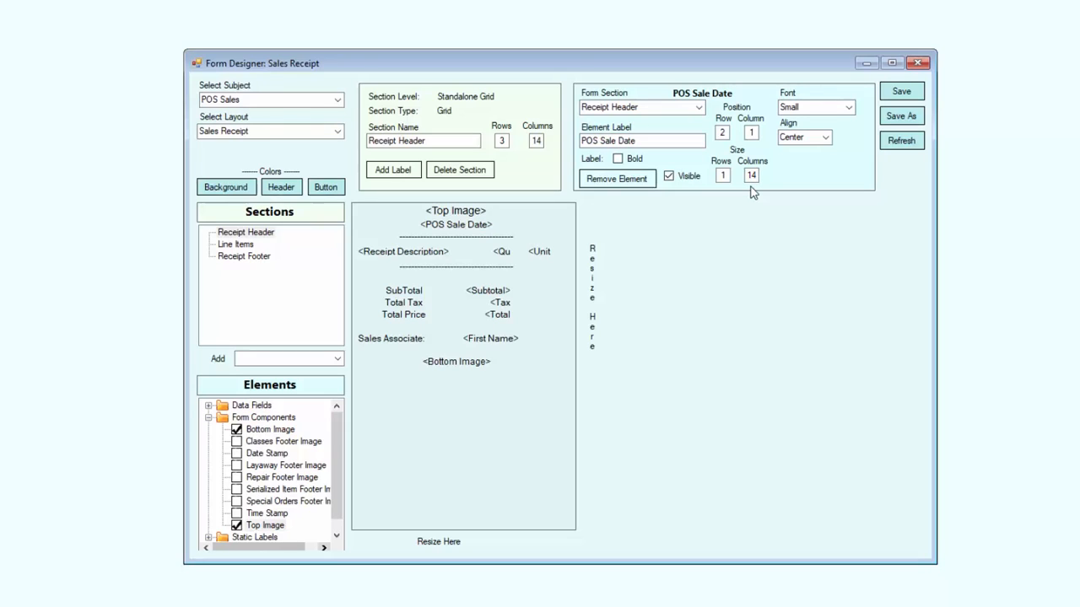
pyautogui.click(849, 108)
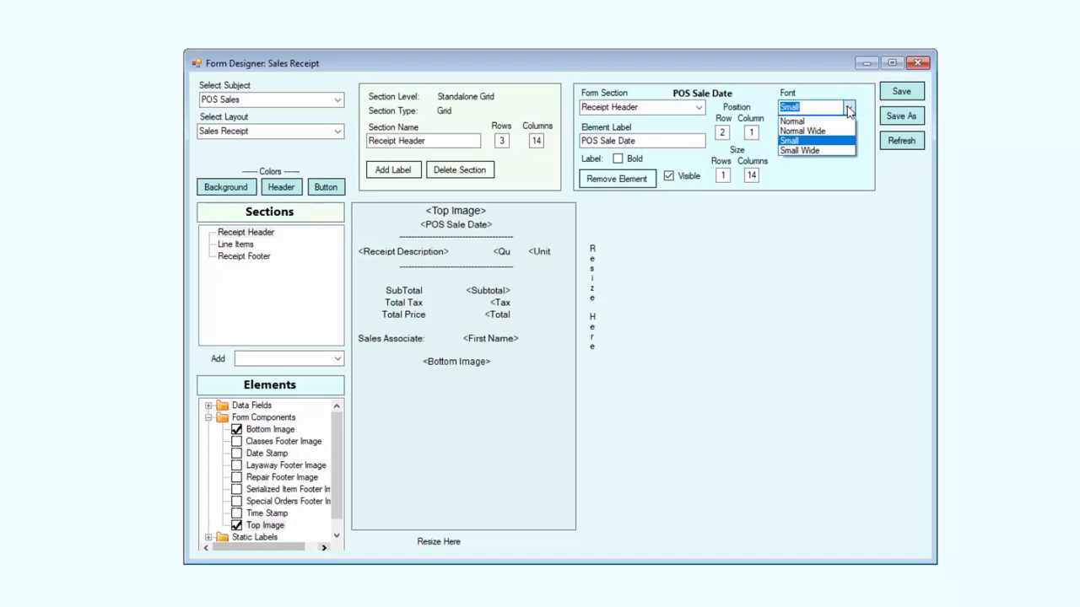
pyautogui.click(849, 108)
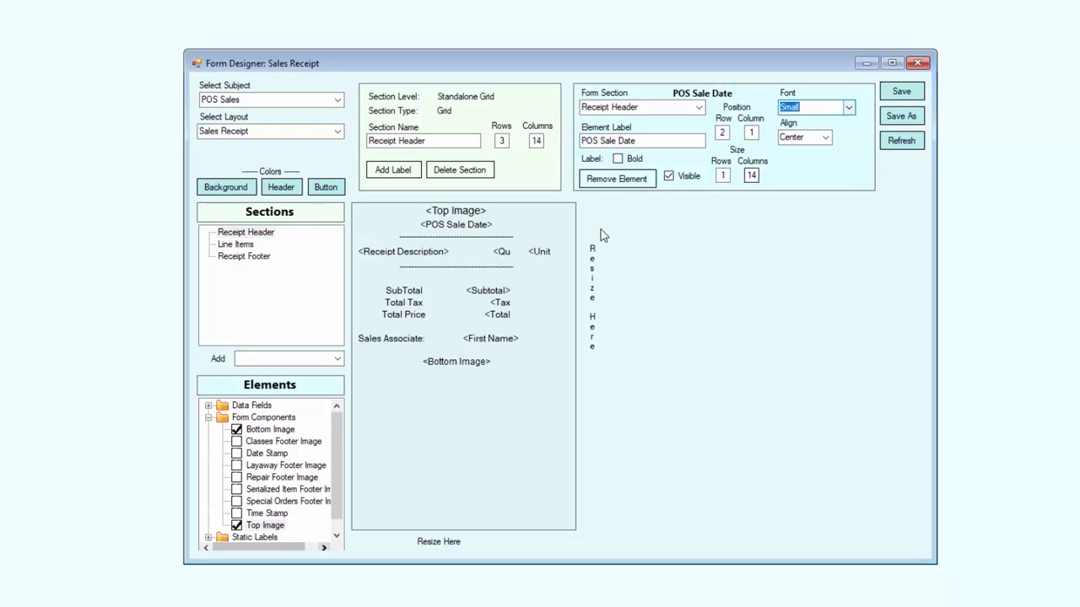
pyautogui.click(465, 242)
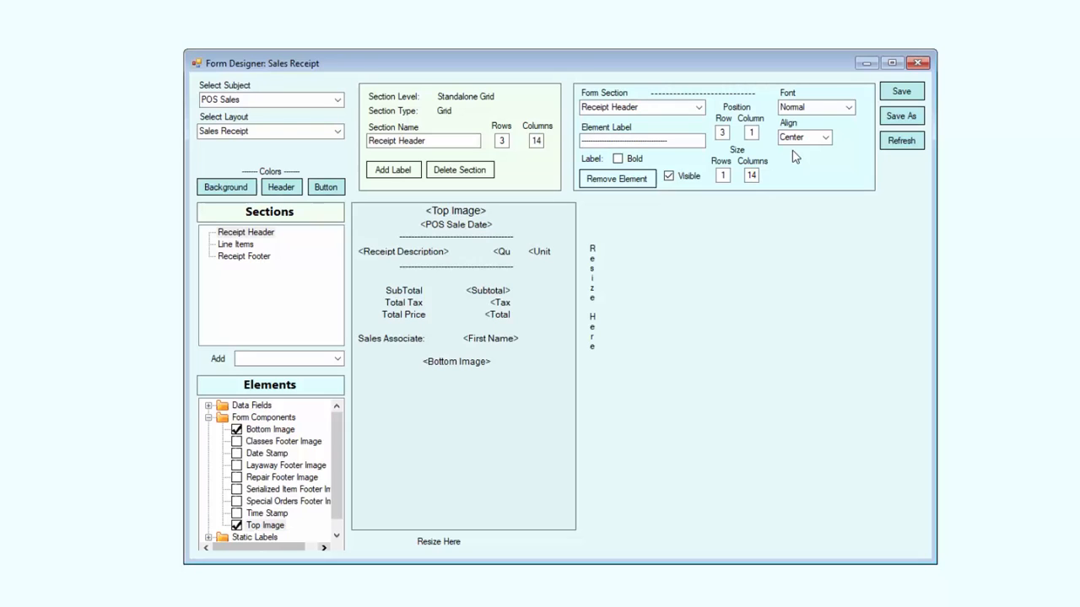
# - Review the Line Items section and the properties of its Receipt Description, Quantity and Unit Price elements
pyautogui.click(247, 245)
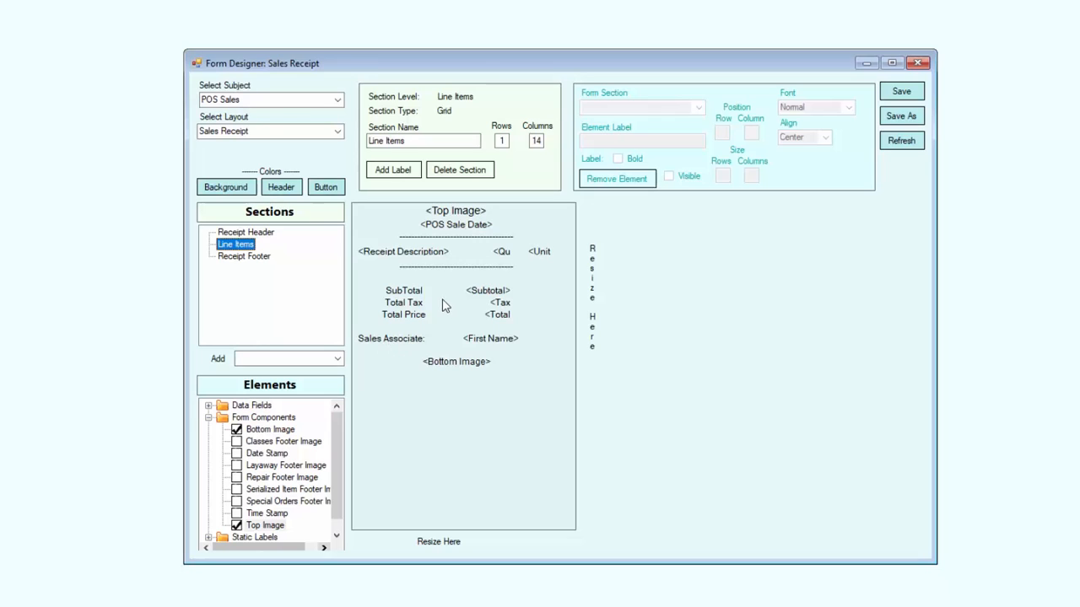
pyautogui.click(409, 256)
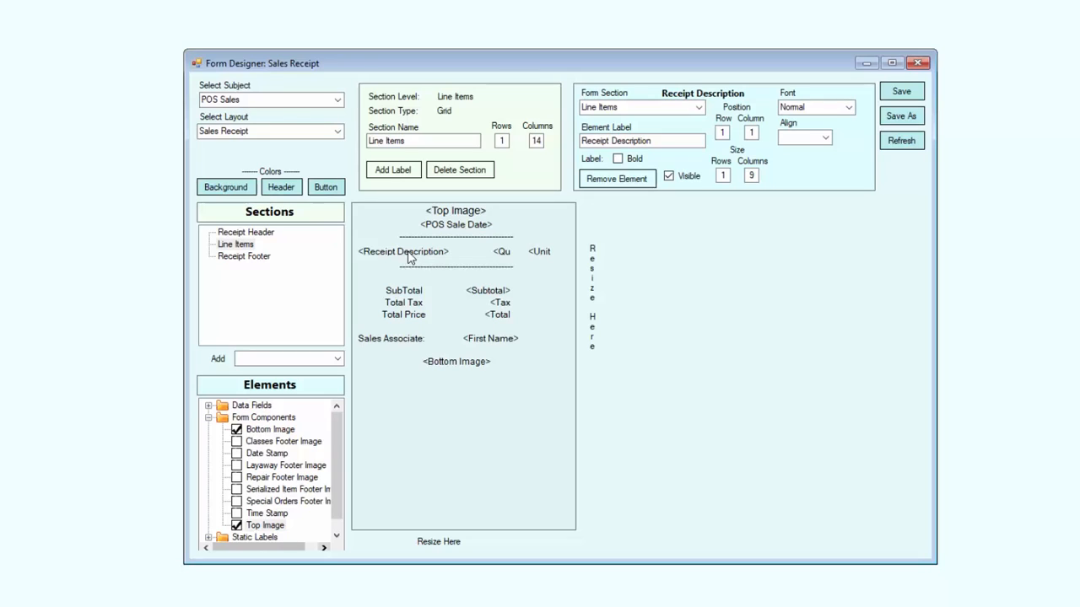
pyautogui.click(503, 253)
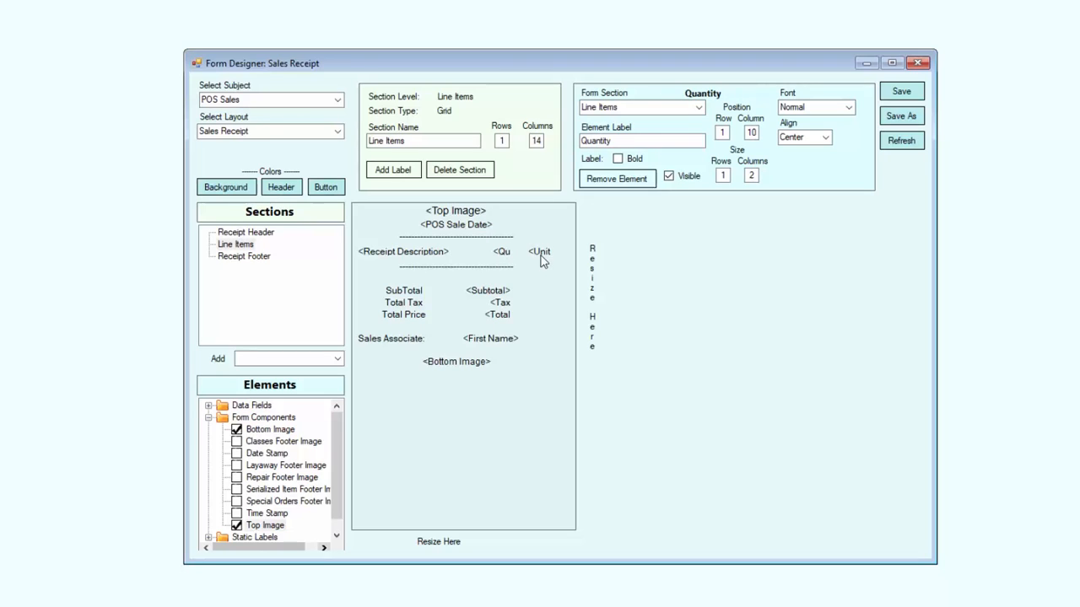
pyautogui.click(543, 256)
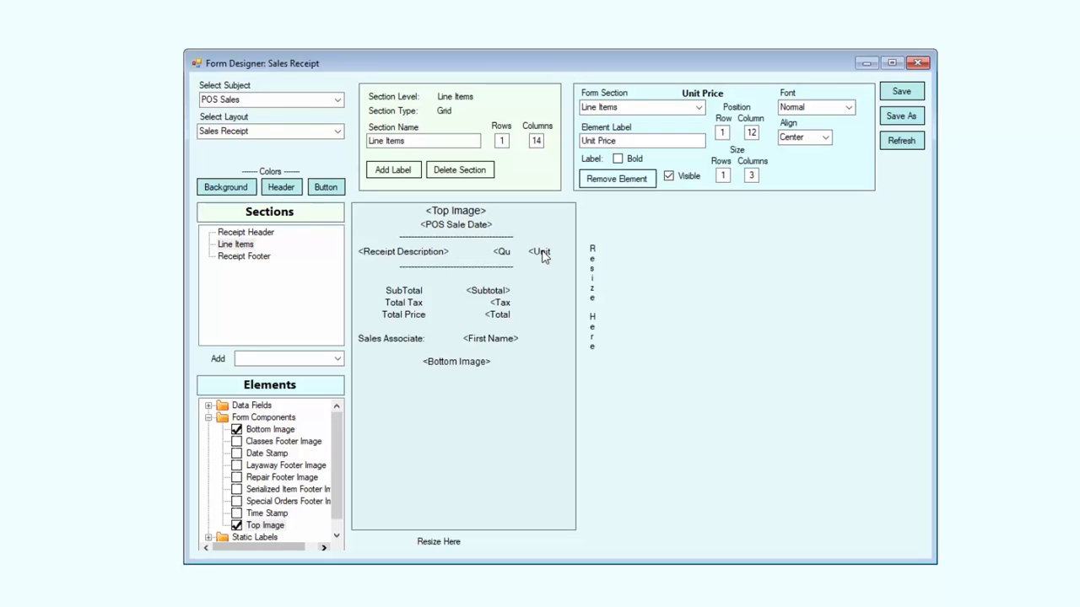
# - Review the Receipt Footer section's separator line and its SubTotal, Total Tax and Total Price labels, plus the available data fields for totals
pyautogui.click(245, 256)
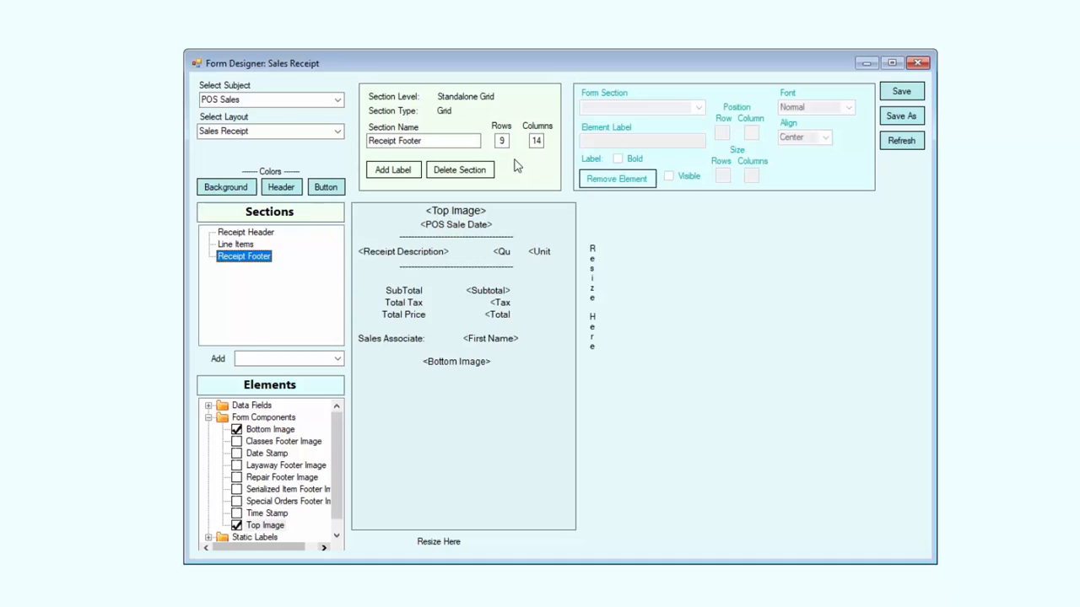
pyautogui.click(465, 267)
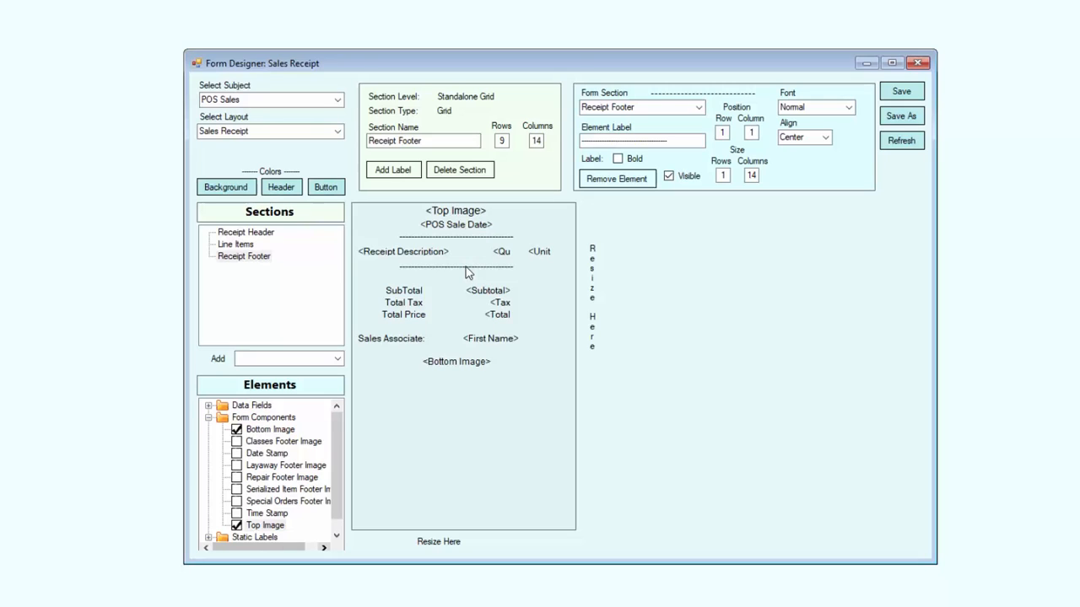
pyautogui.click(408, 292)
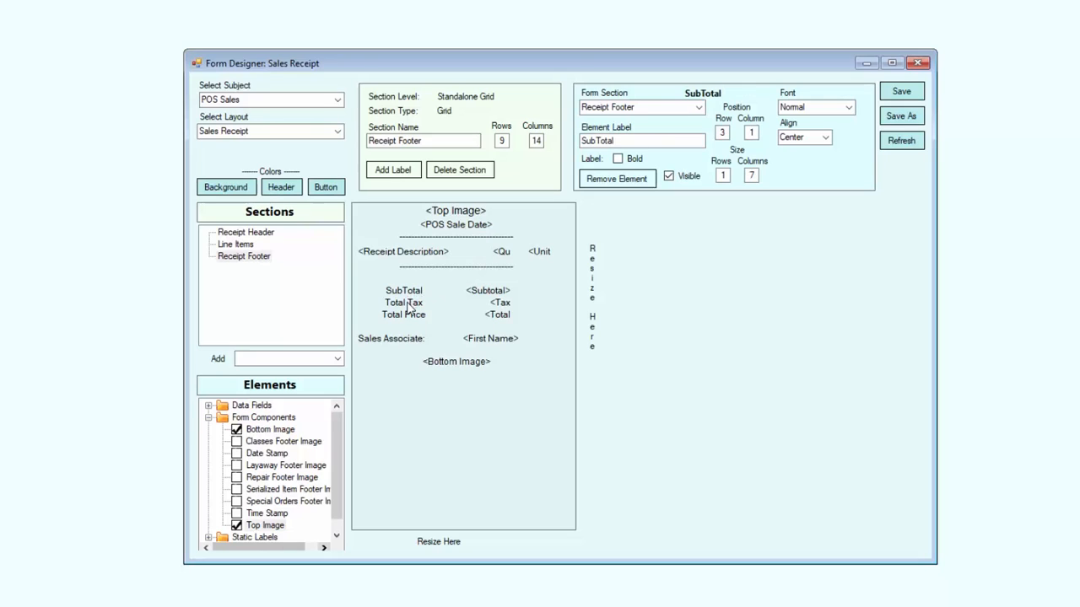
pyautogui.click(410, 304)
pyautogui.click(406, 317)
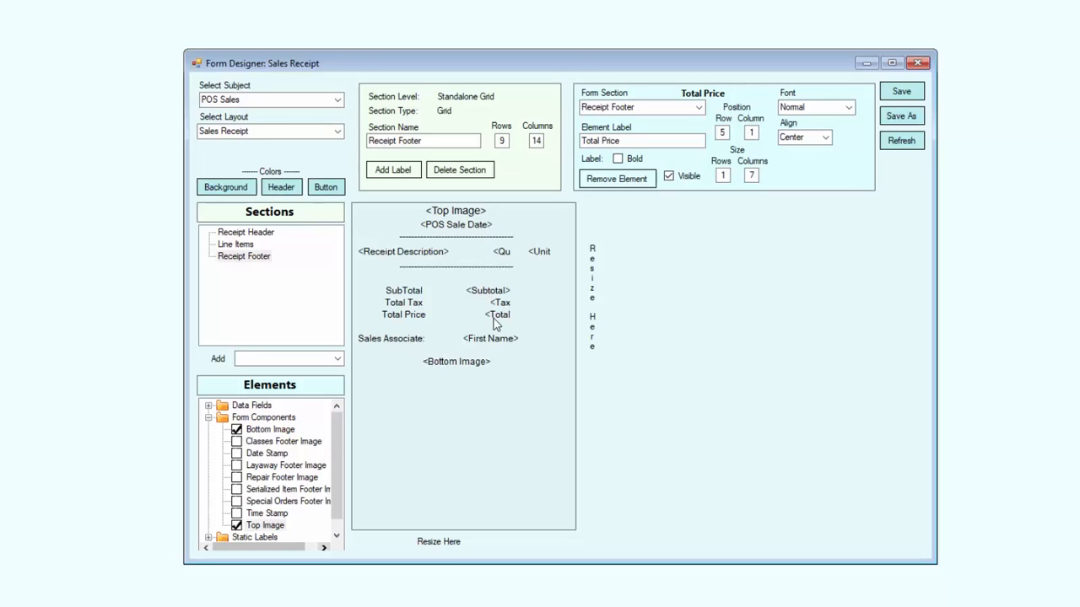
pyautogui.click(209, 406)
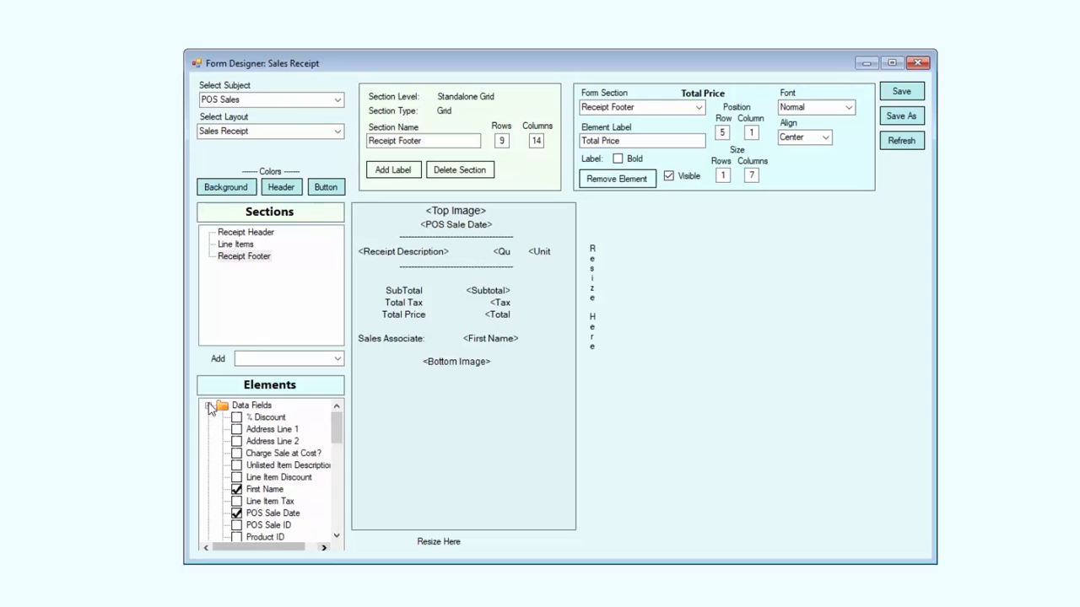
pyautogui.moveTo(338, 422); pyautogui.dragTo(337, 477)
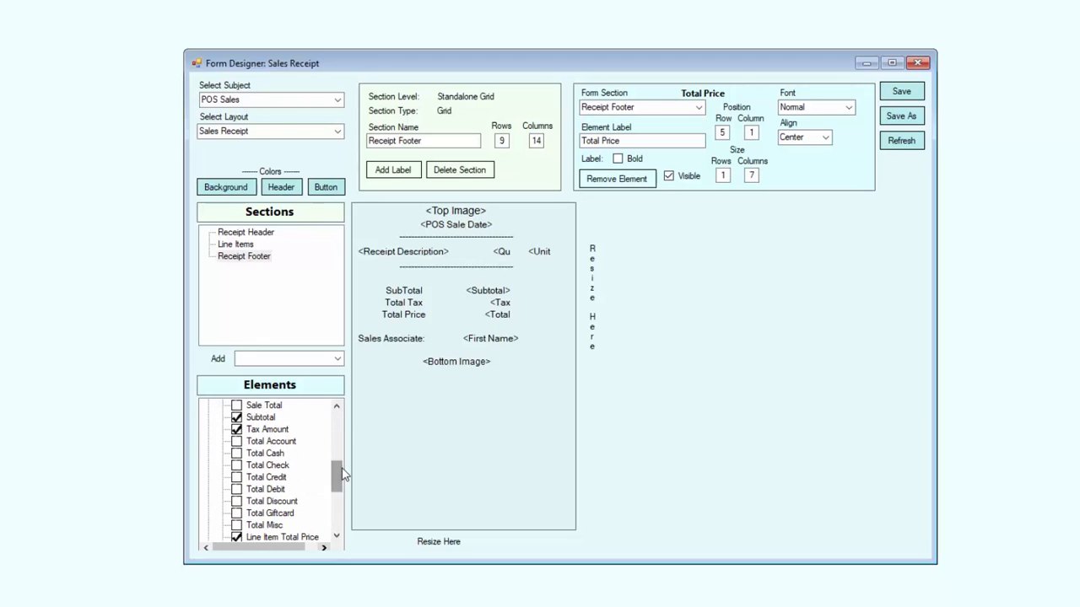
# - Examine the Sales Associate, First Name and Bottom Image elements in the receipt footer, and find Bottom Image among the form components
pyautogui.click(403, 346)
pyautogui.click(486, 340)
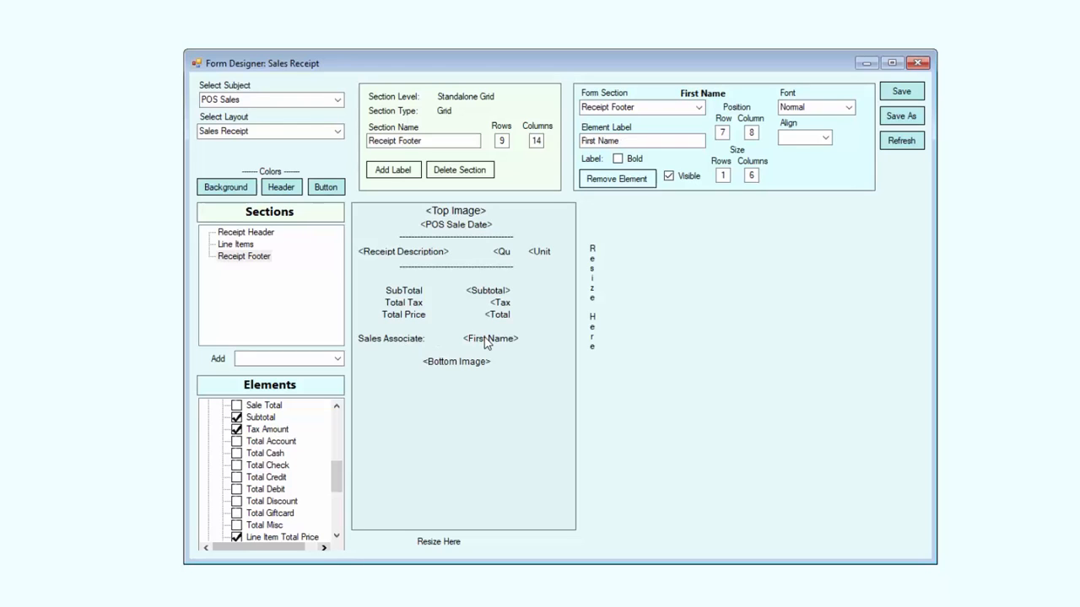
pyautogui.click(468, 366)
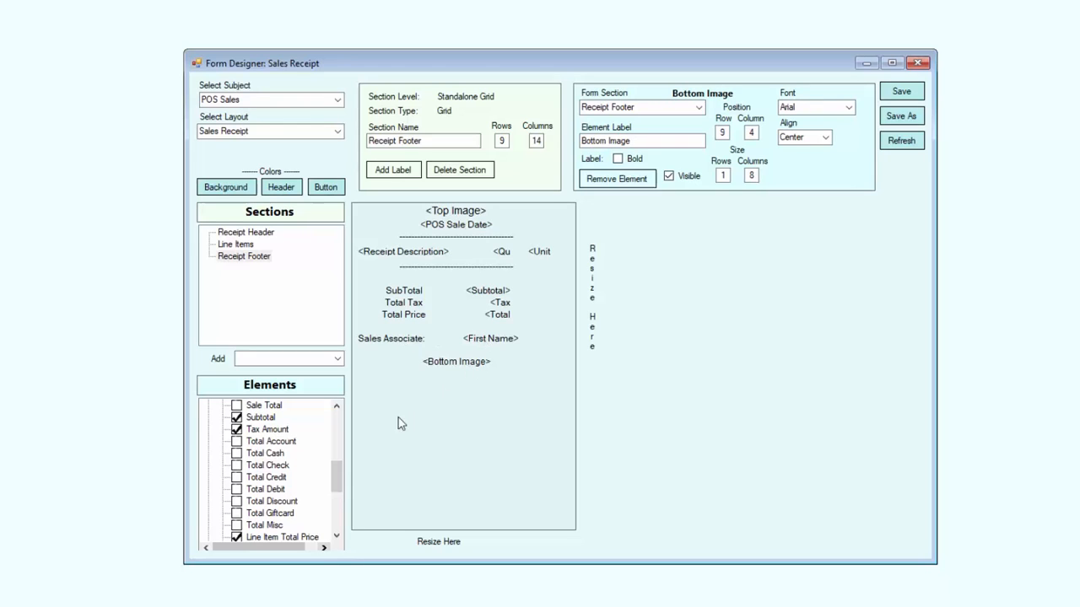
pyautogui.moveTo(338, 490); pyautogui.dragTo(340, 529)
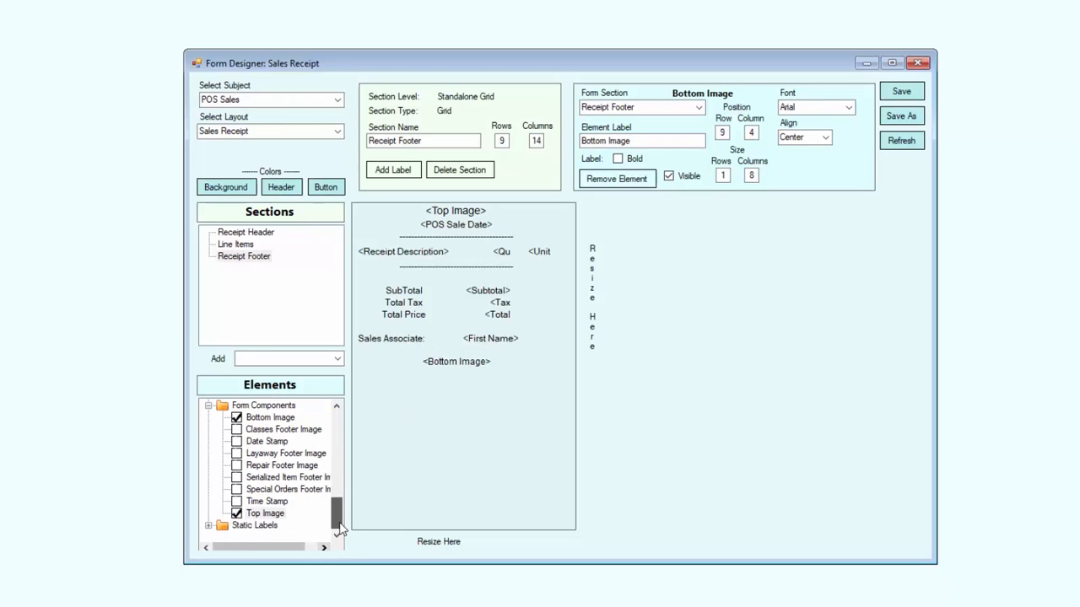
pyautogui.click(275, 421)
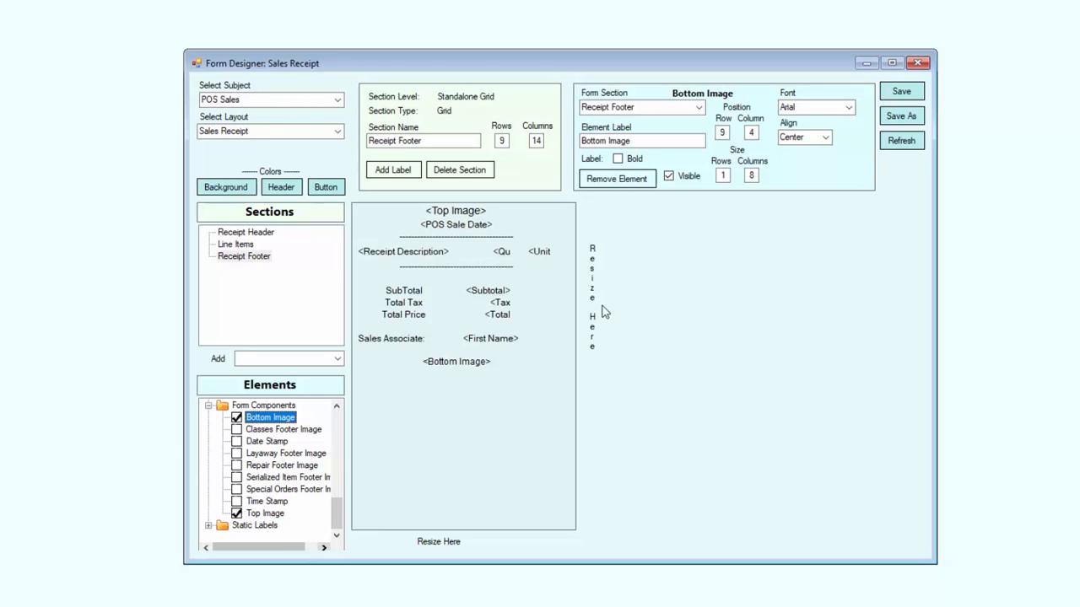
pyautogui.moveTo(336, 511); pyautogui.dragTo(335, 427)
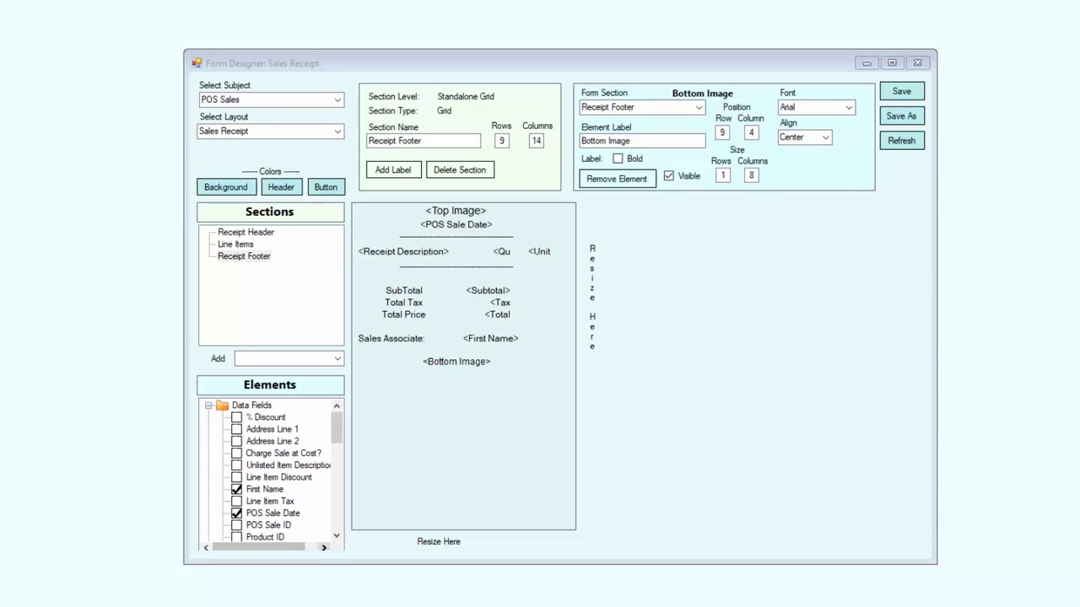
# - Review the Standard POS Receipt's base data table, data fields layout and top image path in Label and Receipt Definitions, and return to the Form Designer
pyautogui.hotkey('alt', 'Tab')
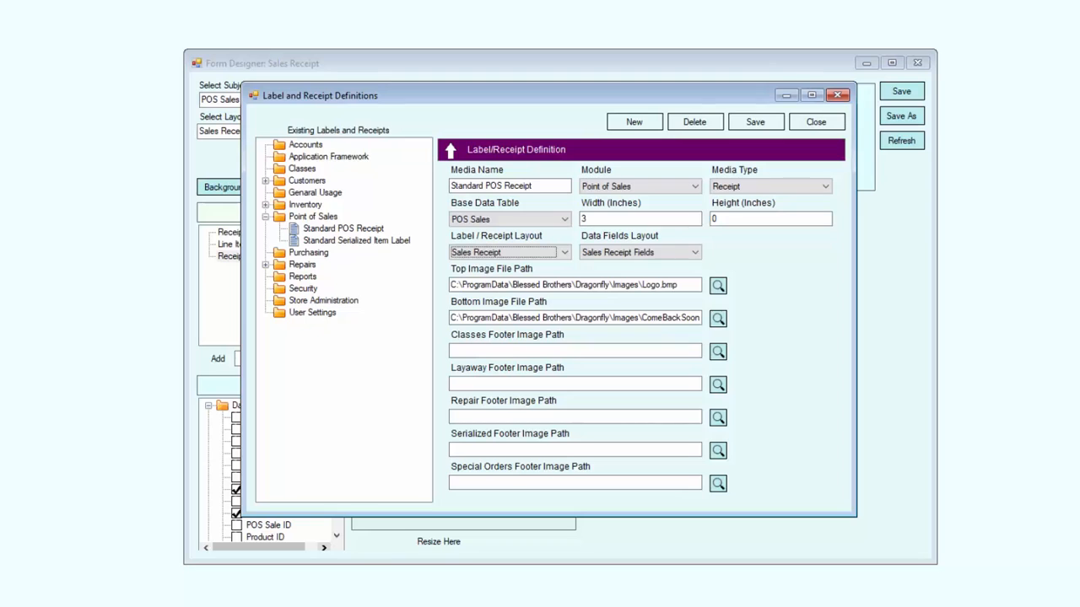
pyautogui.click(564, 219)
pyautogui.click(564, 220)
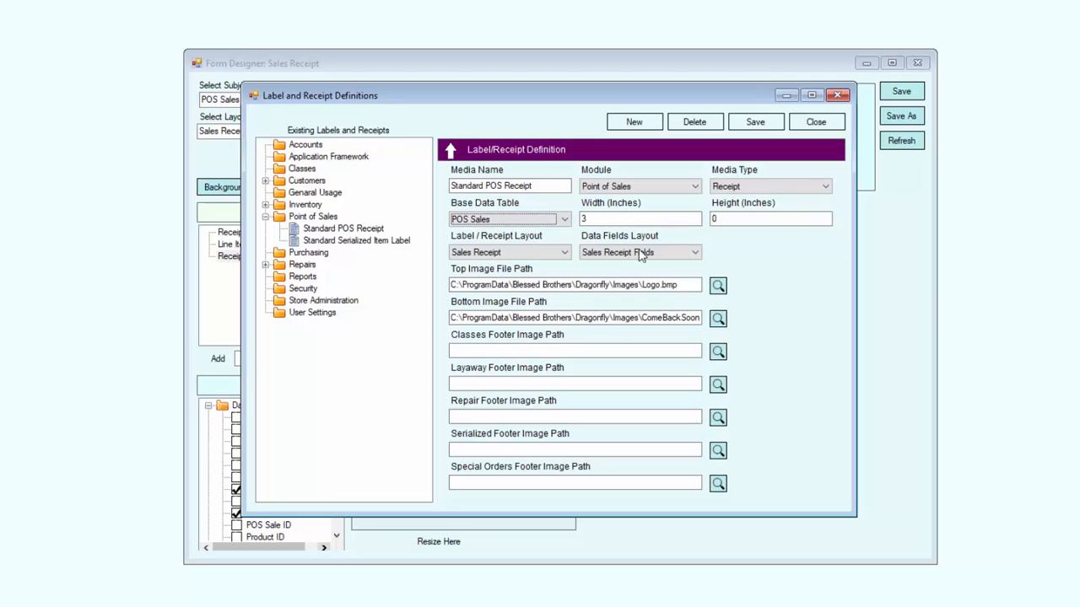
pyautogui.click(693, 253)
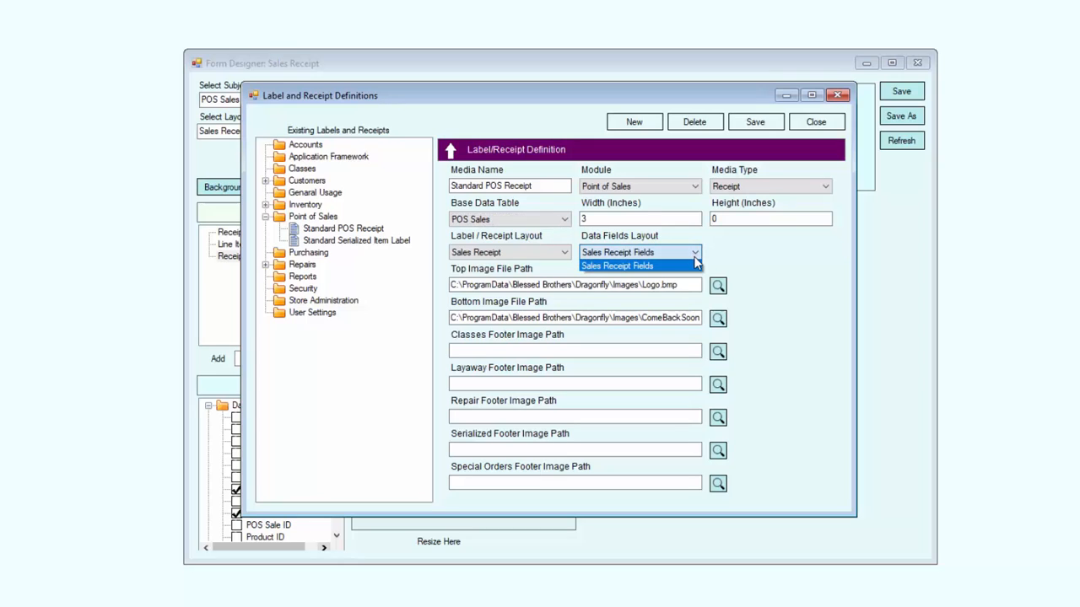
pyautogui.click(692, 254)
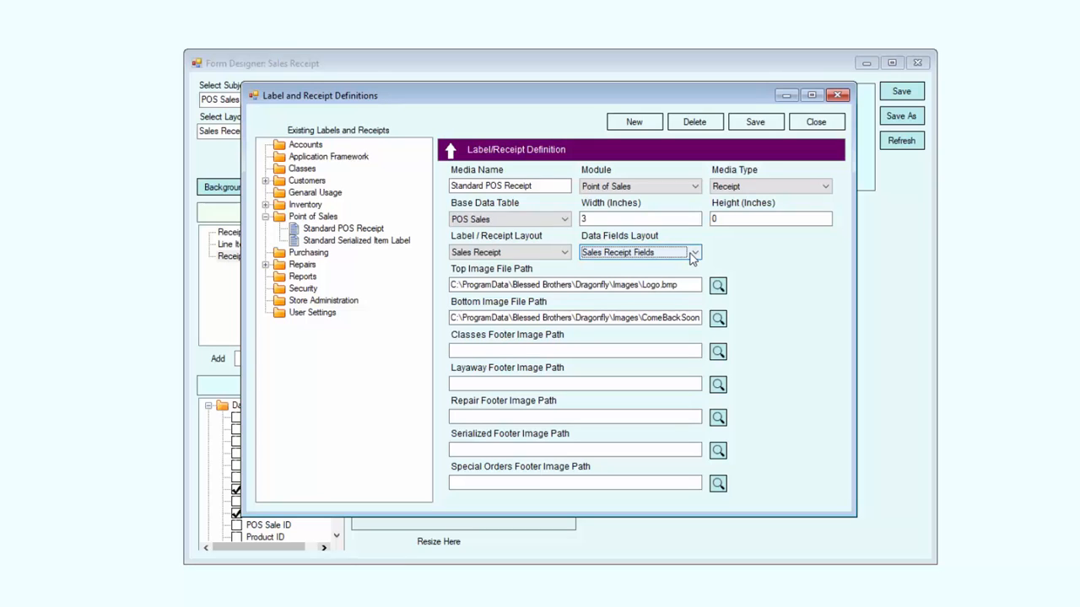
pyautogui.click(675, 286)
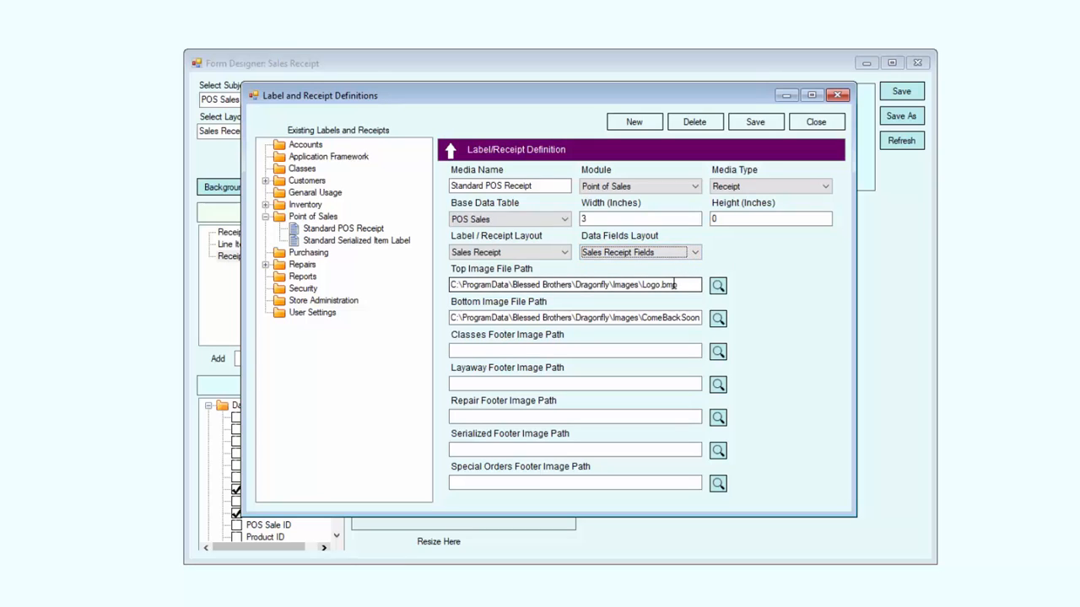
pyautogui.click(785, 95)
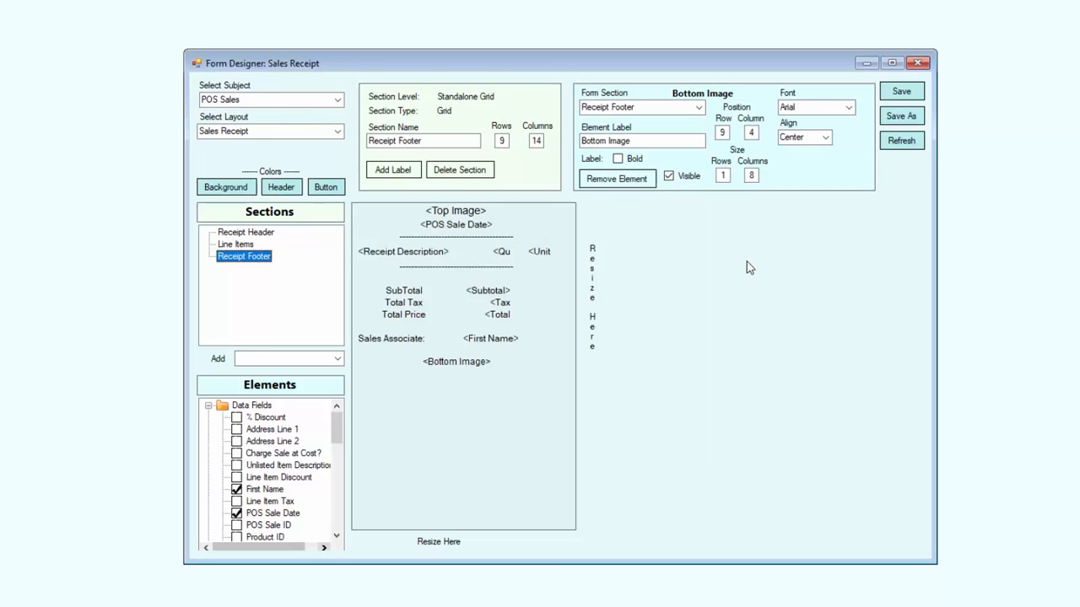
# - Use Save As on the Sales Receipt layout, and select New Sales Receipt as the layout in the Standard POS Receipt definition
pyautogui.click(903, 119)
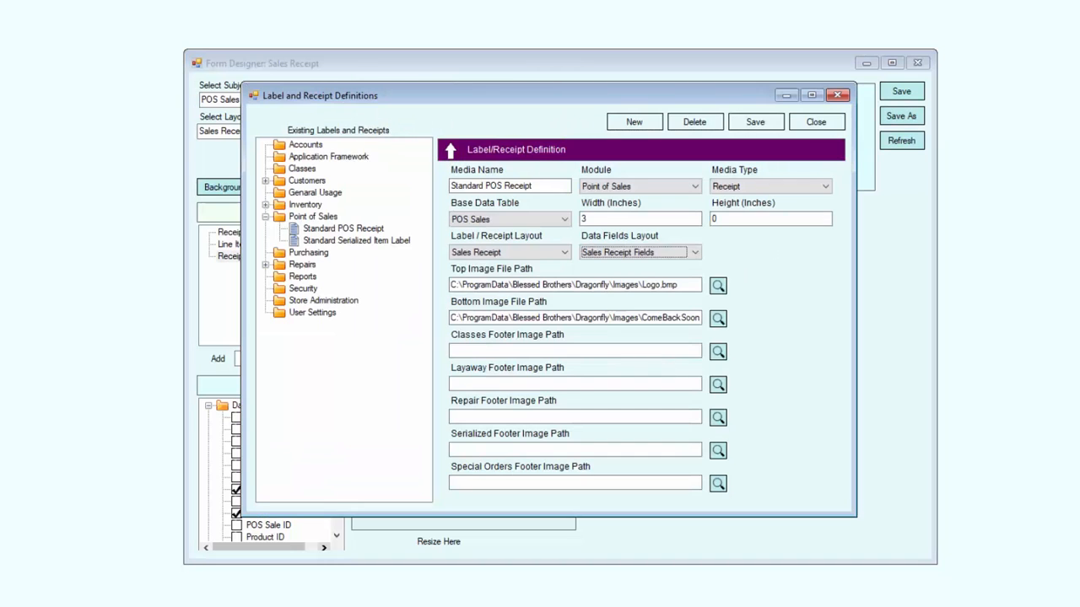
pyautogui.click(565, 252)
pyautogui.click(522, 275)
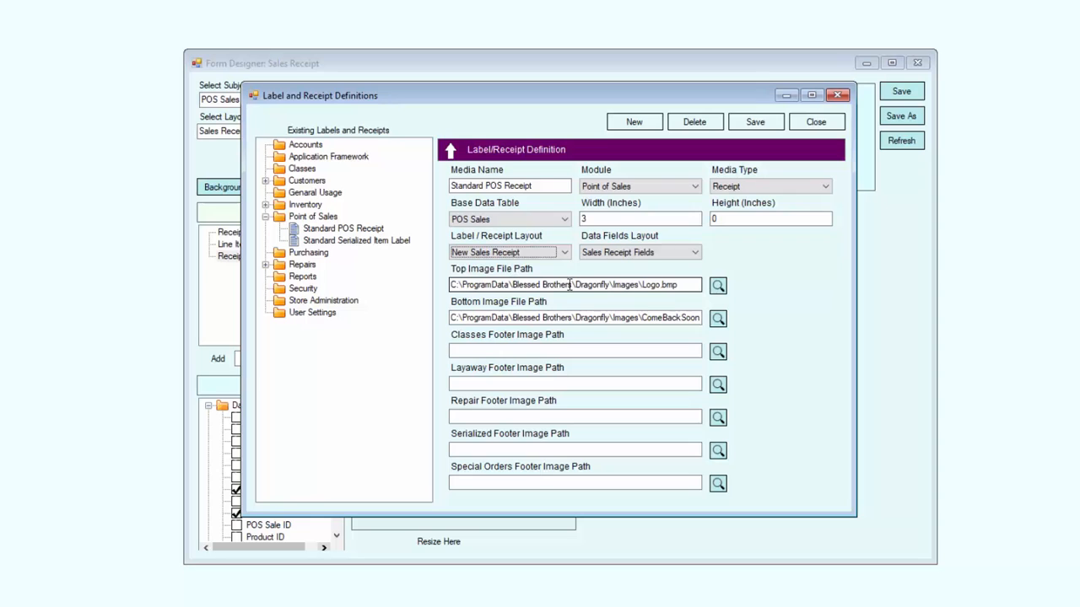
pyautogui.click(787, 96)
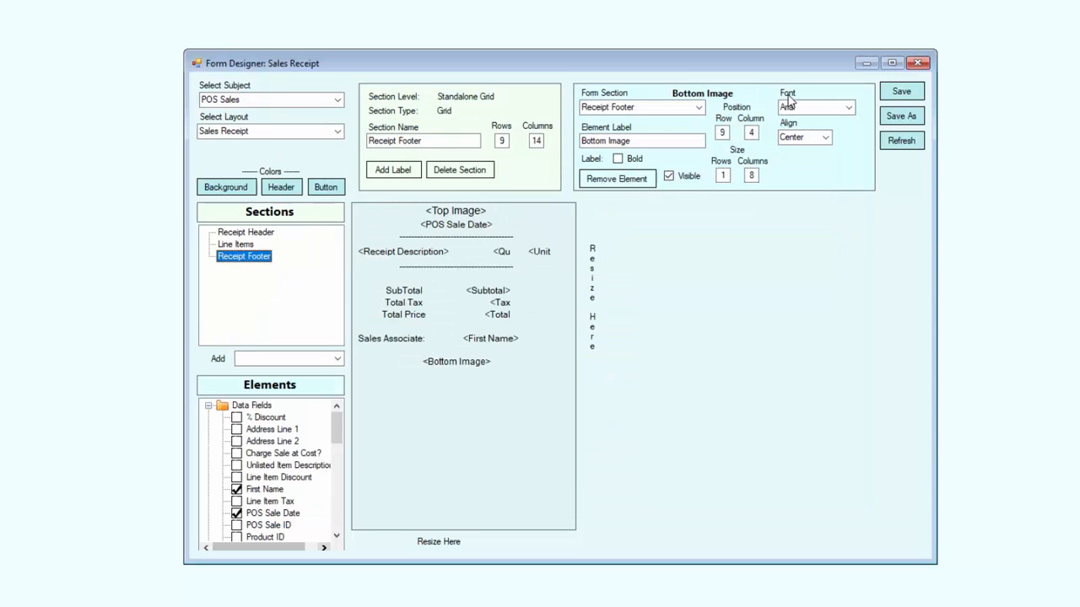
# - Open the Product Label layout of the Products subject in the Form Designer
pyautogui.click(337, 101)
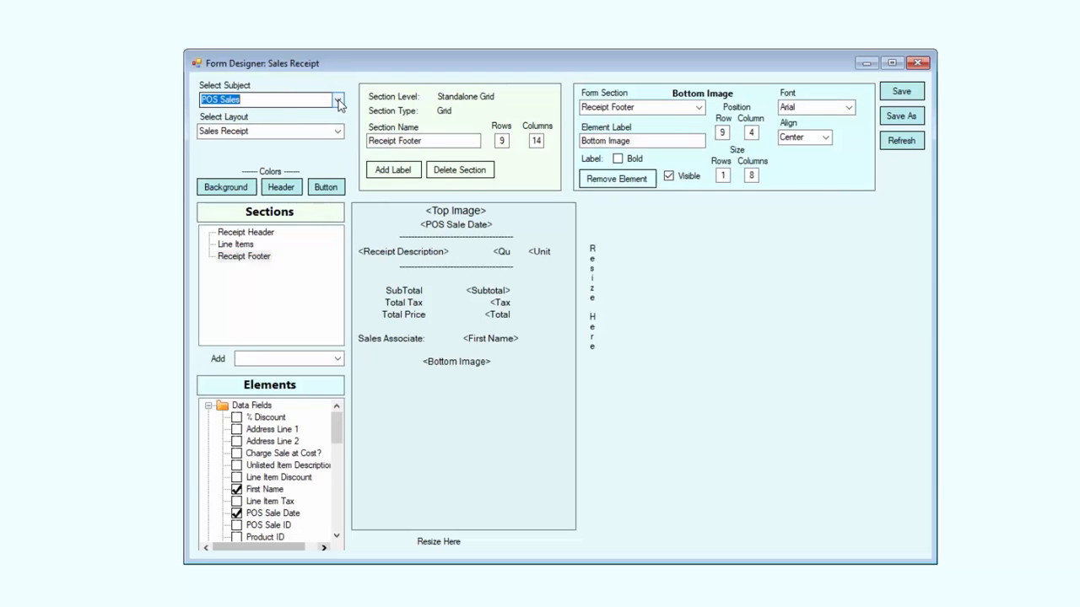
pyautogui.moveTo(339, 288); pyautogui.dragTo(345, 260)
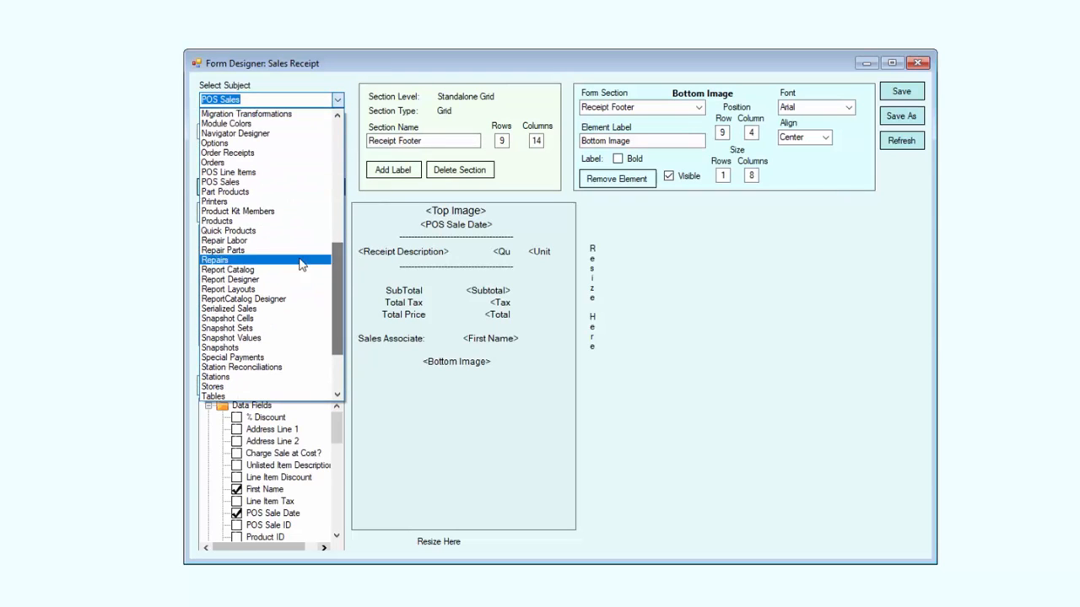
pyautogui.click(245, 221)
pyautogui.click(338, 132)
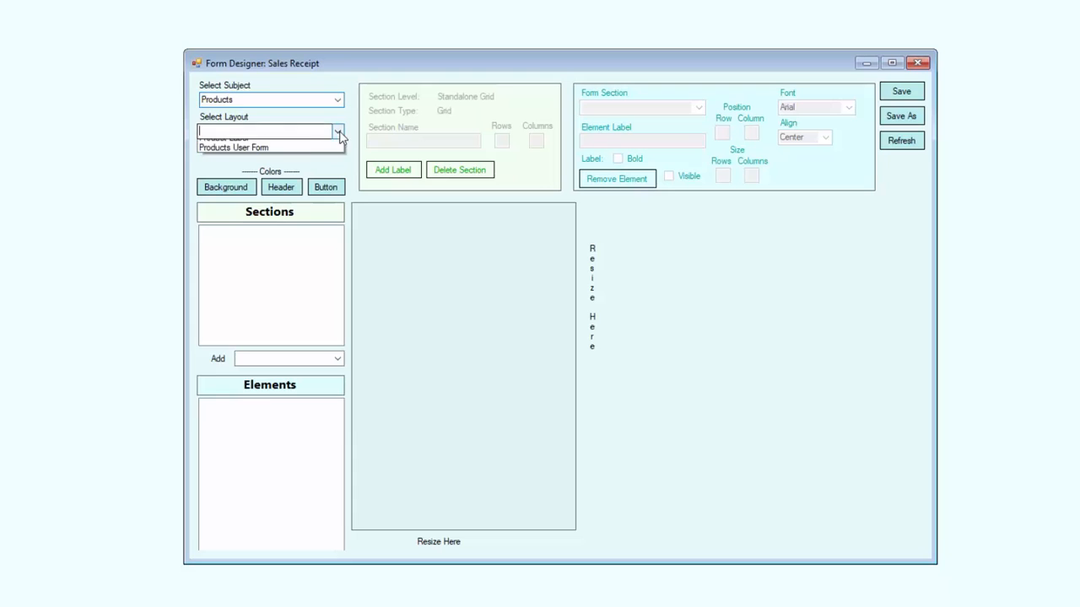
pyautogui.click(248, 146)
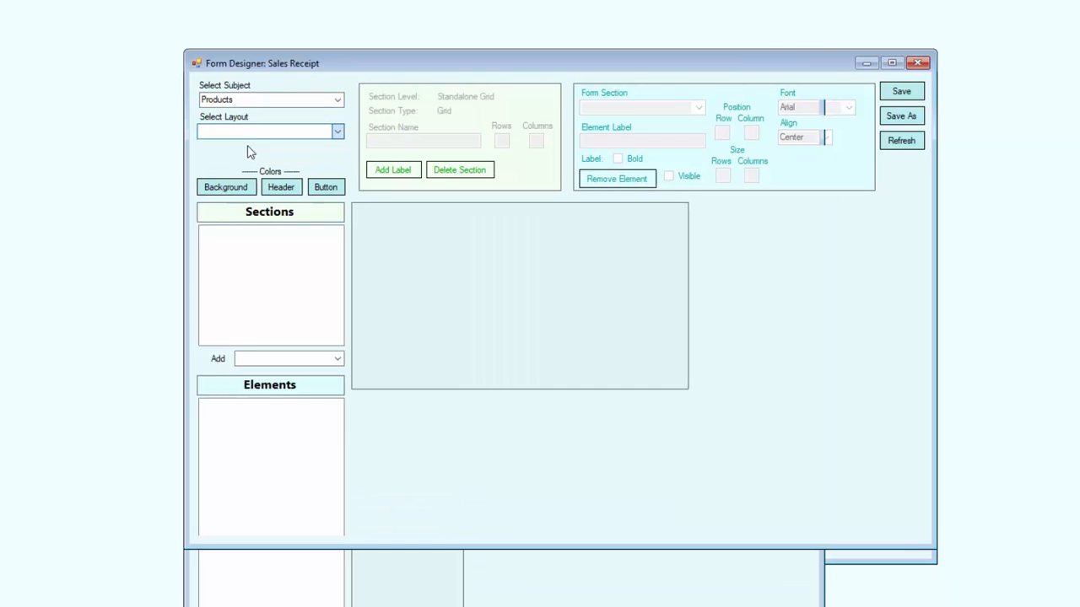